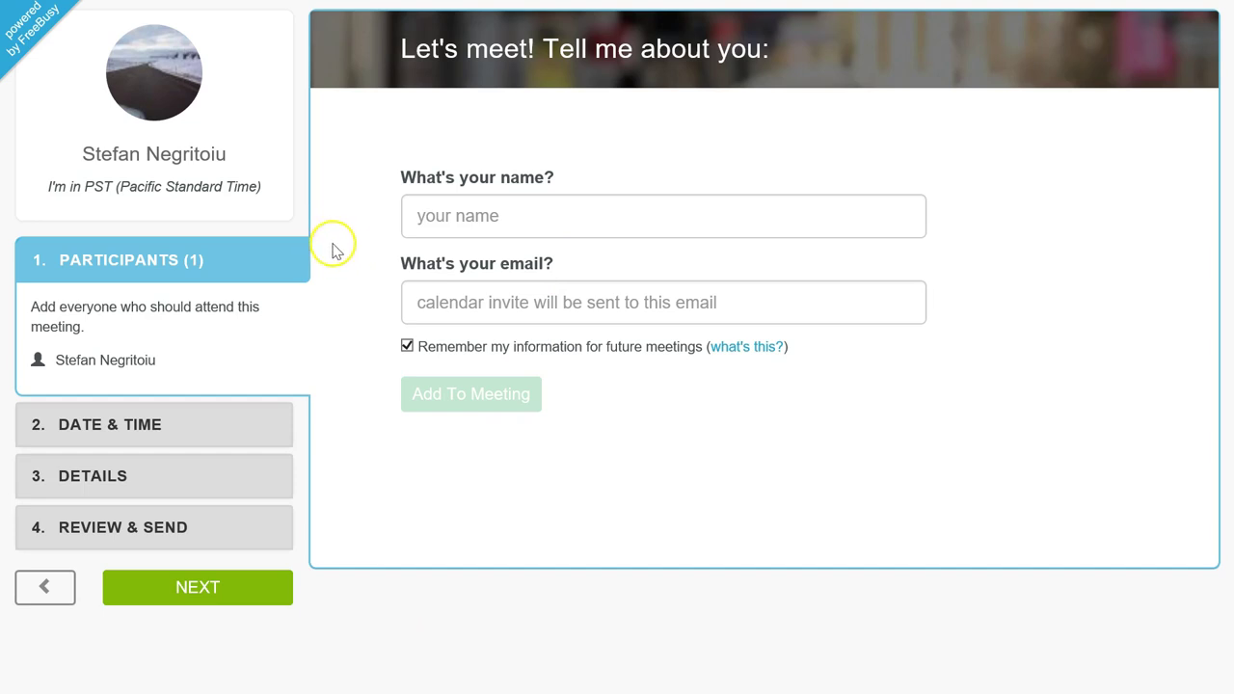
# Step: Book the Wed Dec 27 10:00 AM free slot and continue to the meeting details
pyautogui.click(225, 429)
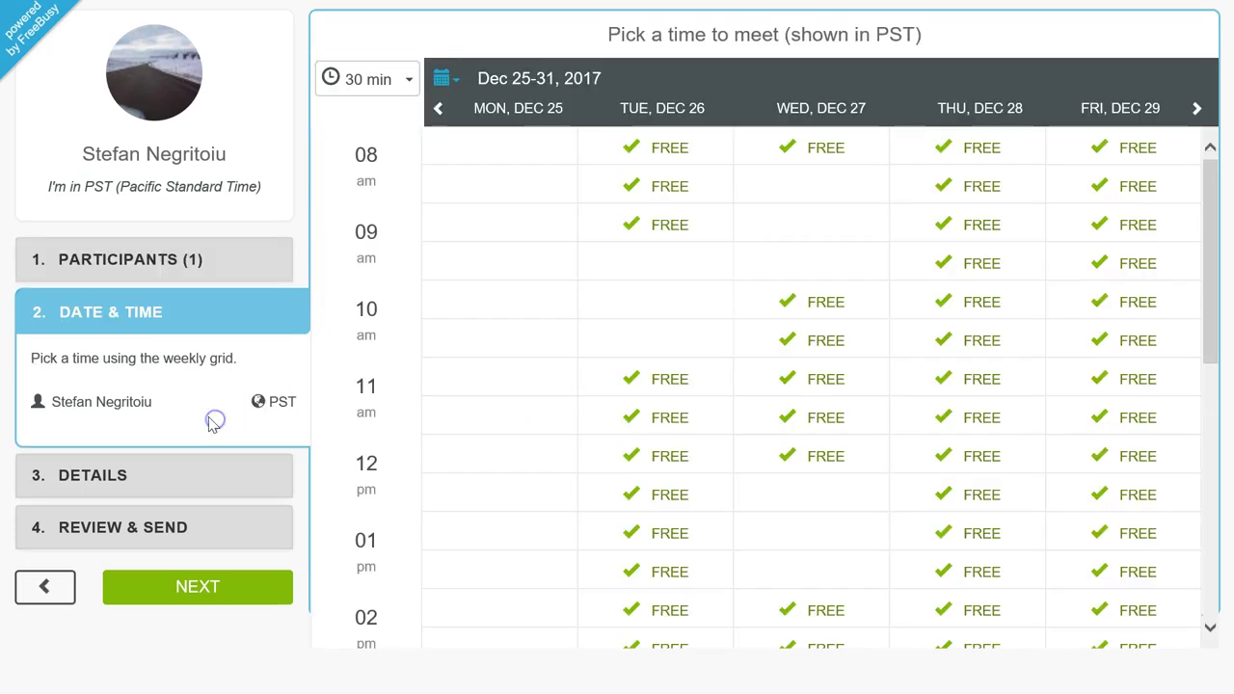
pyautogui.click(771, 305)
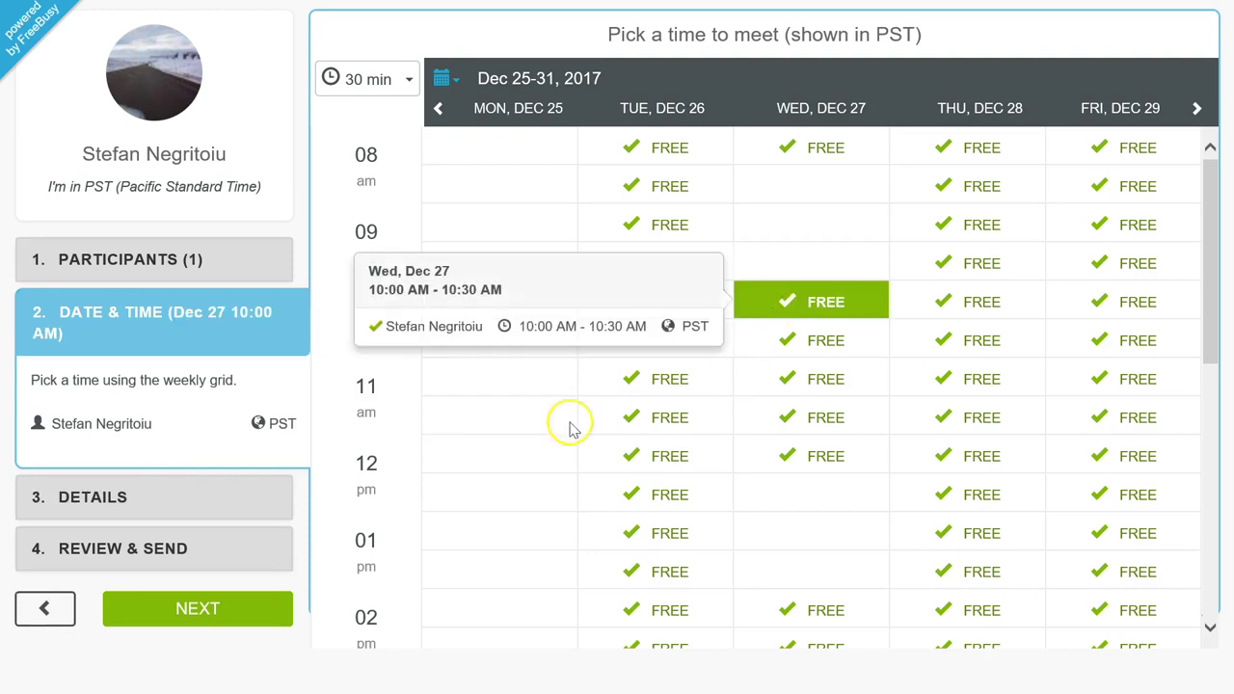
pyautogui.click(137, 498)
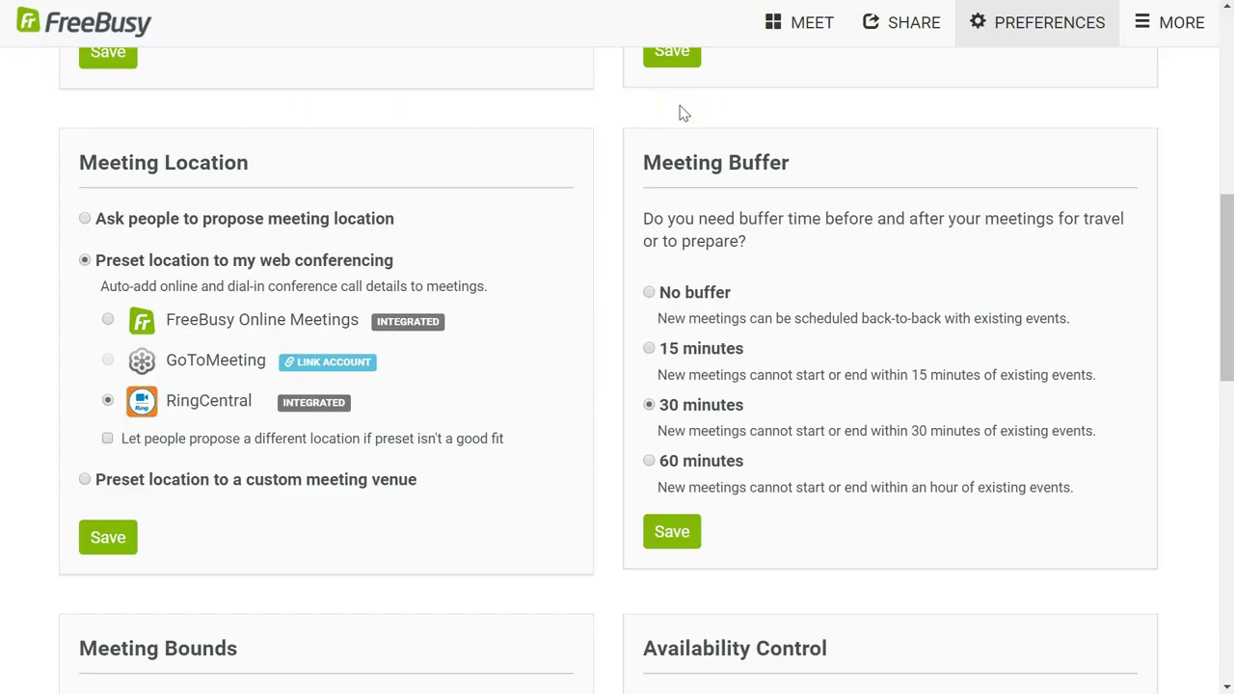
# Step: Scroll the Preferences page to the Meeting Location section showing RingCentral web conferencing
pyautogui.scroll(10, 679, 114)
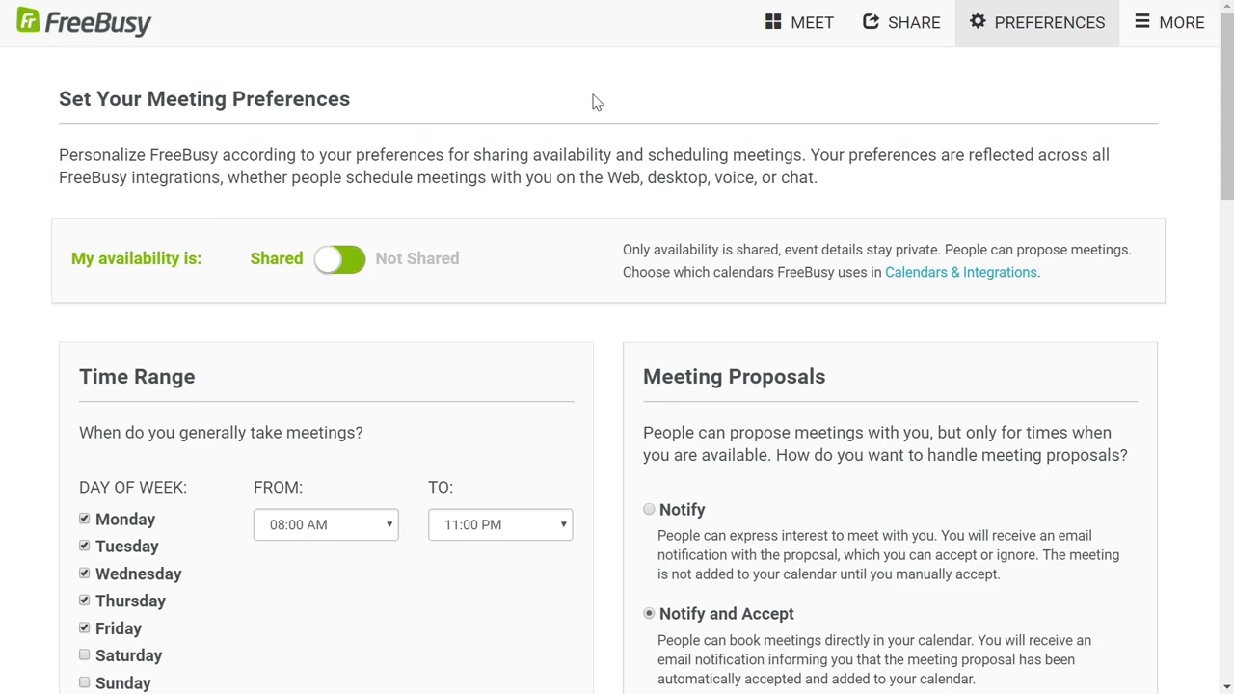
pyautogui.scroll(-2, 487, 333)
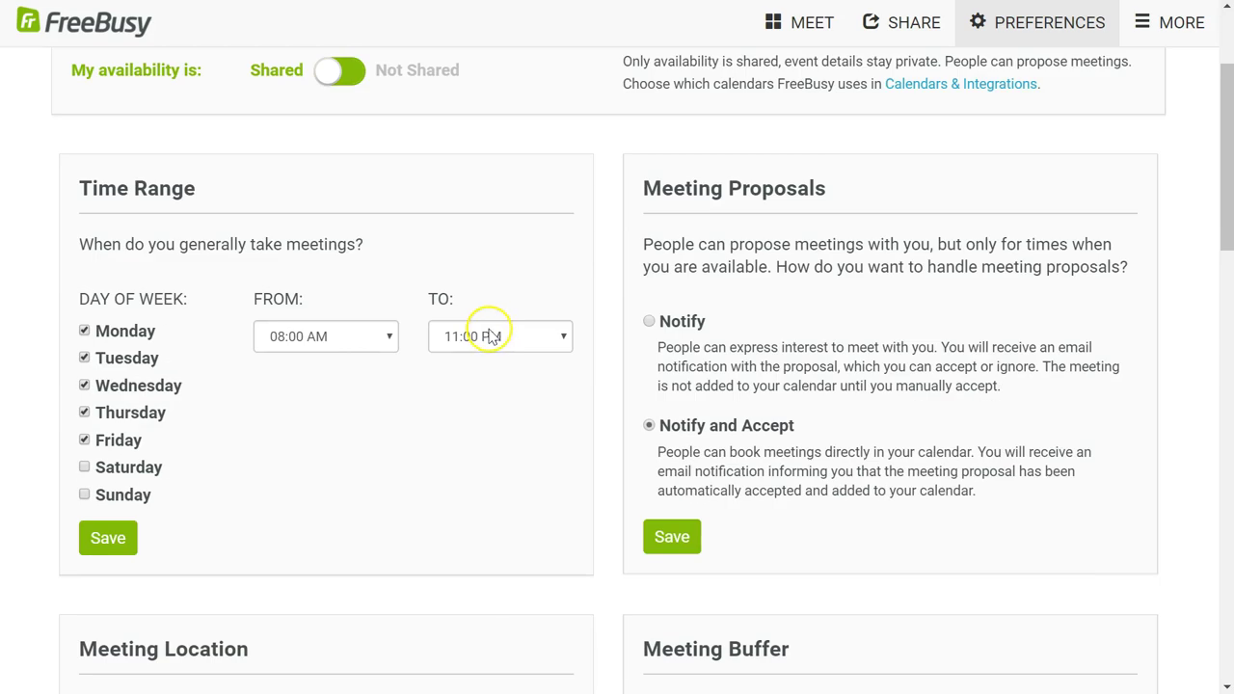
pyautogui.scroll(-5, 487, 333)
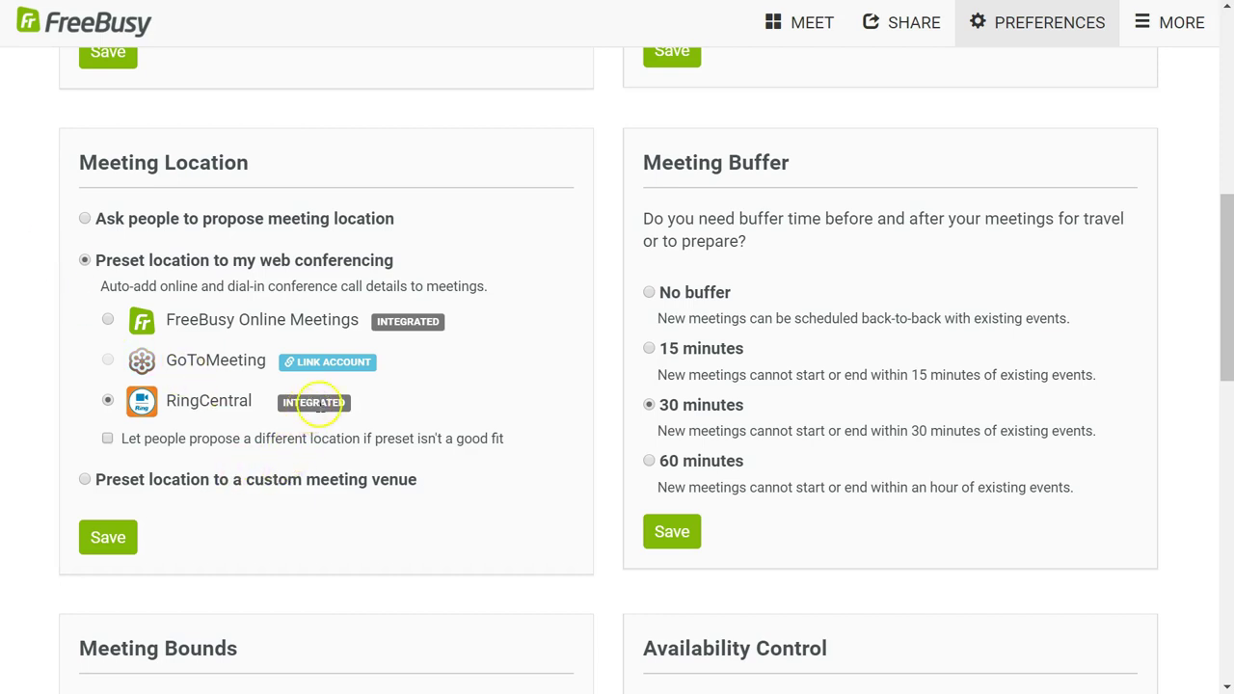
# Step: Open Calendars & Integrations from the MORE menu in a new tab and switch to it
pyautogui.click(1134, 39)
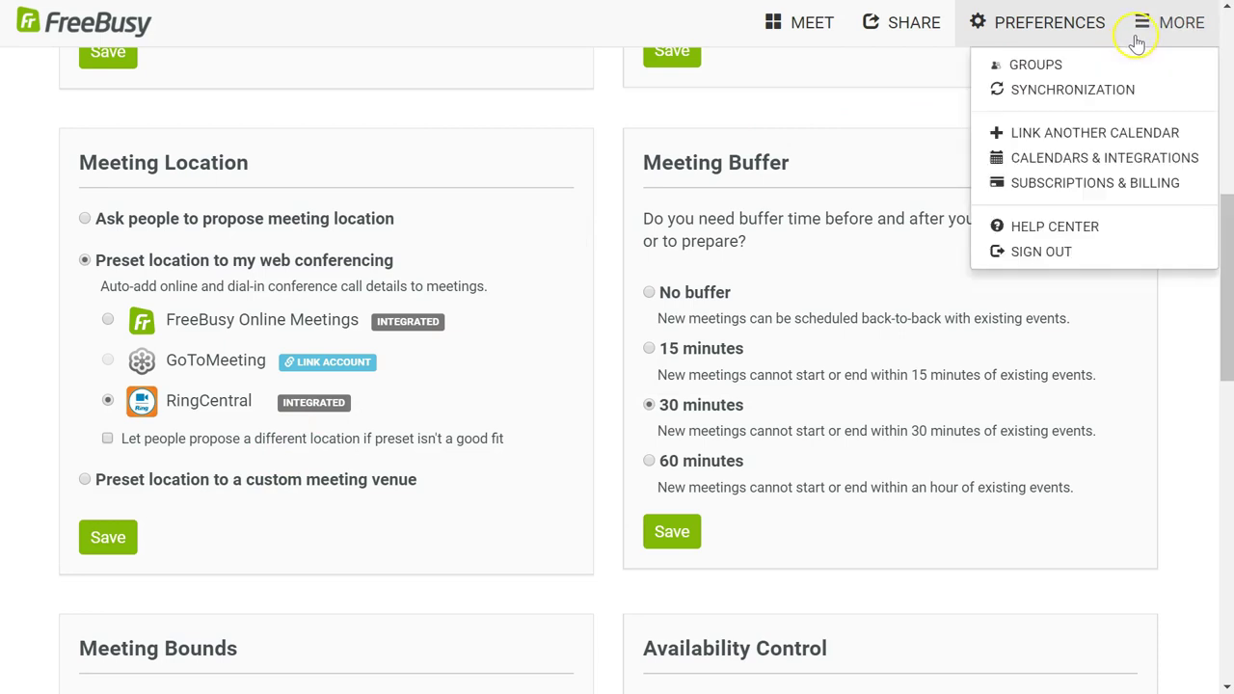
pyautogui.rightClick(1070, 160)
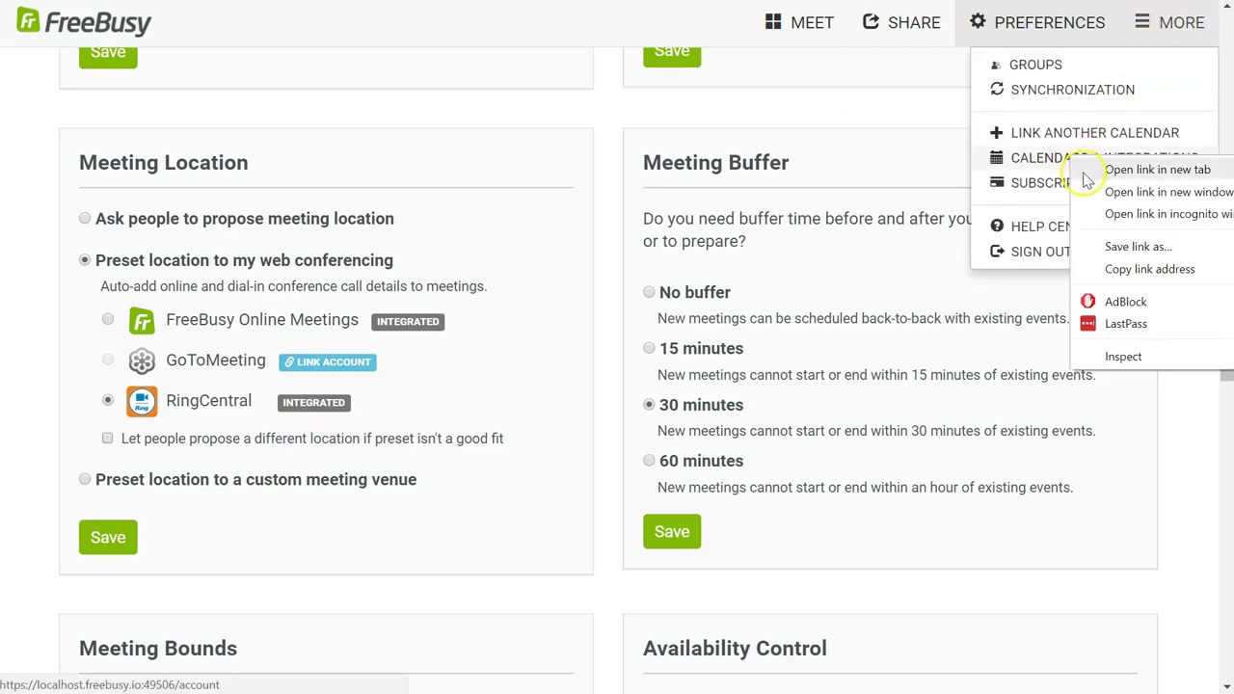
pyautogui.click(1109, 170)
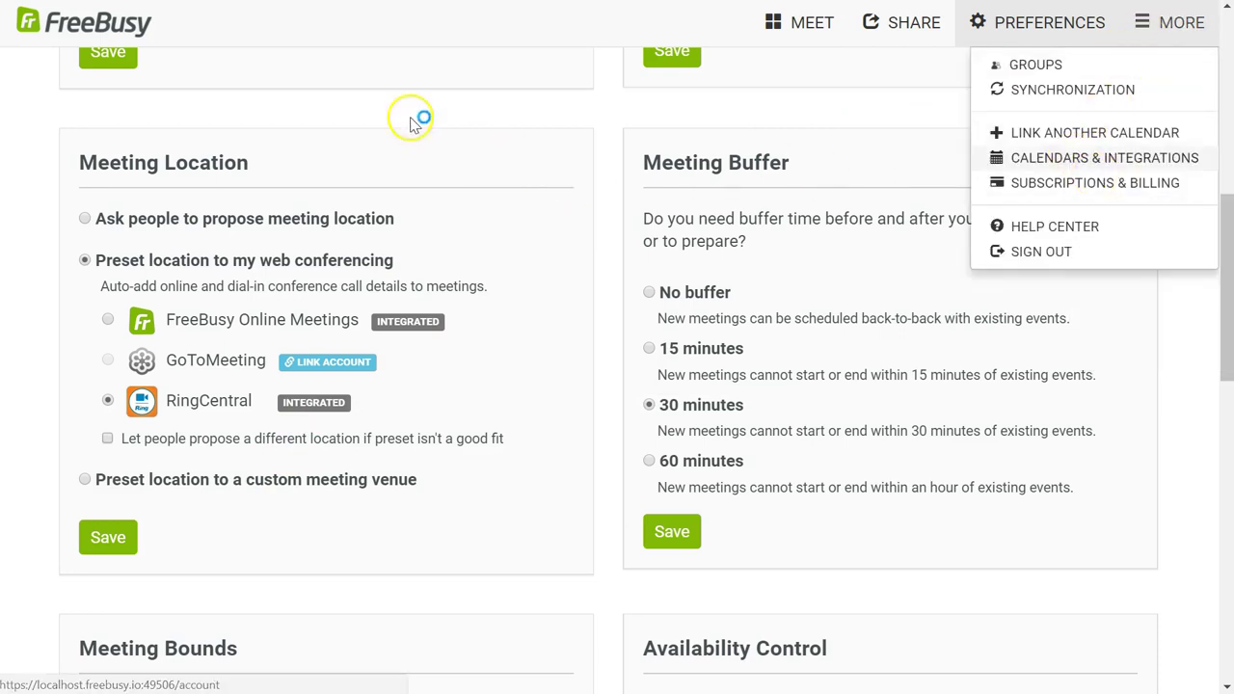
pyautogui.hotkey('ctrl', 'Tab')
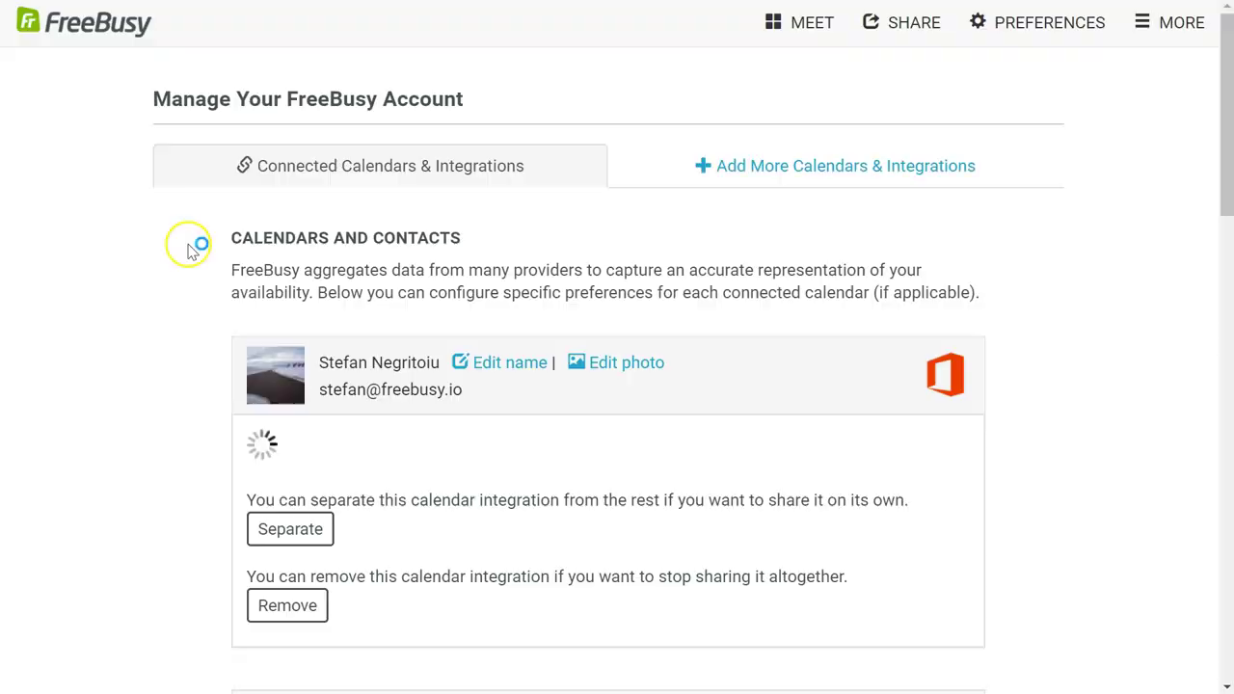
# Step: Browse the available integrations, then the already connected calendars and integrations
pyautogui.click(709, 170)
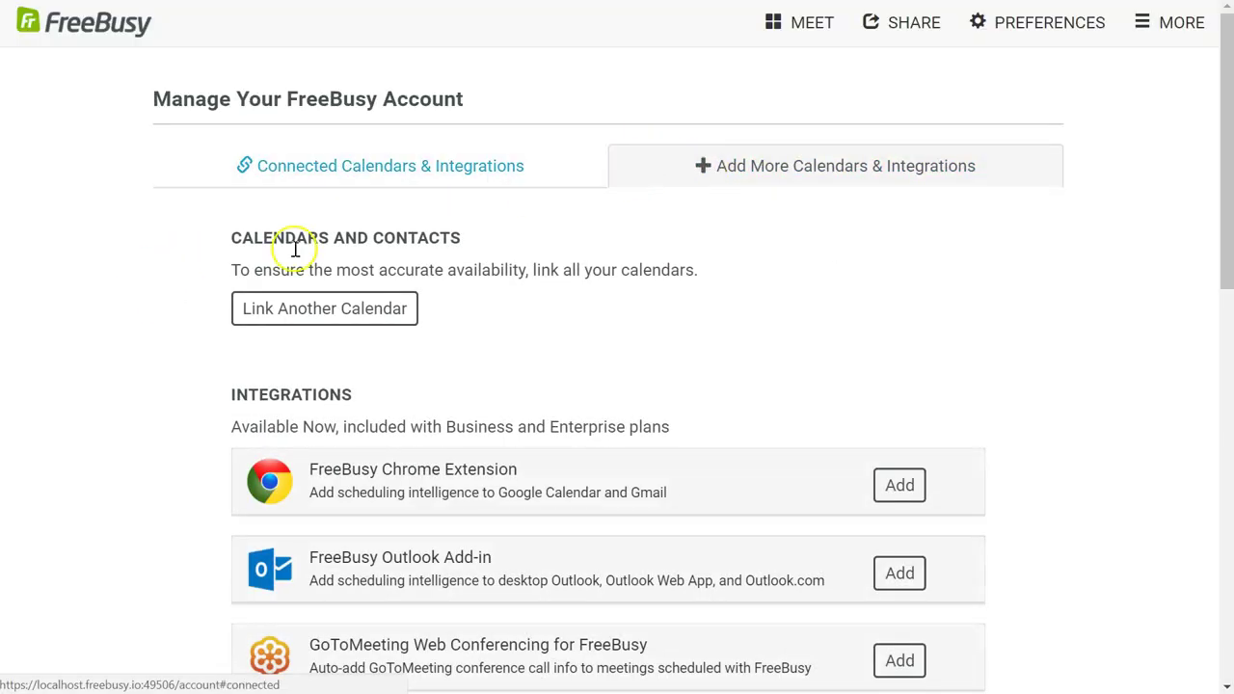
pyautogui.scroll(-3, 120, 361)
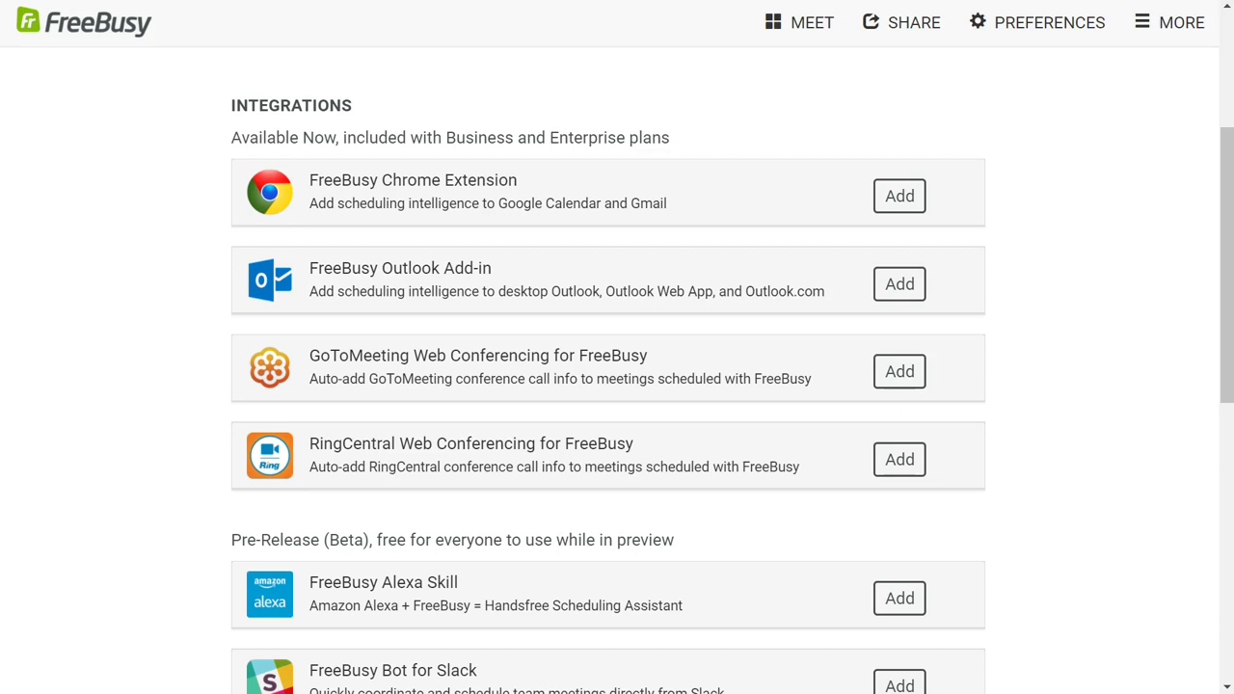
pyautogui.scroll(3, 200, 331)
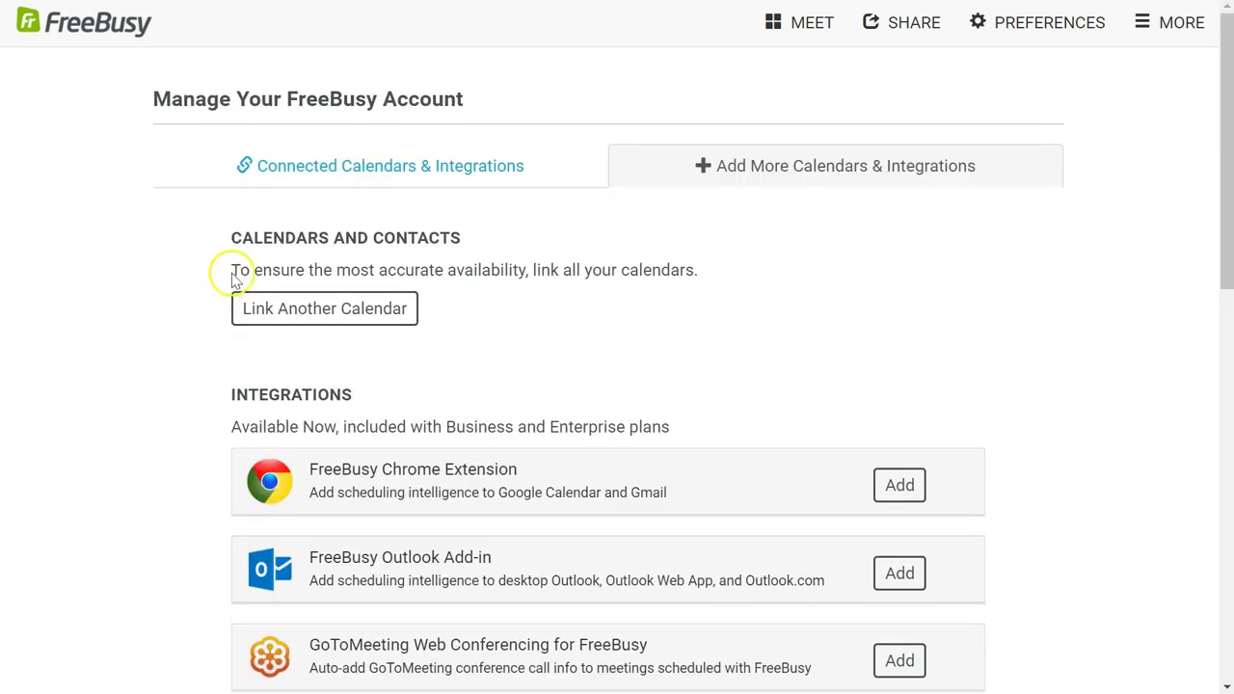
pyautogui.click(337, 166)
pyautogui.scroll(-12, 149, 376)
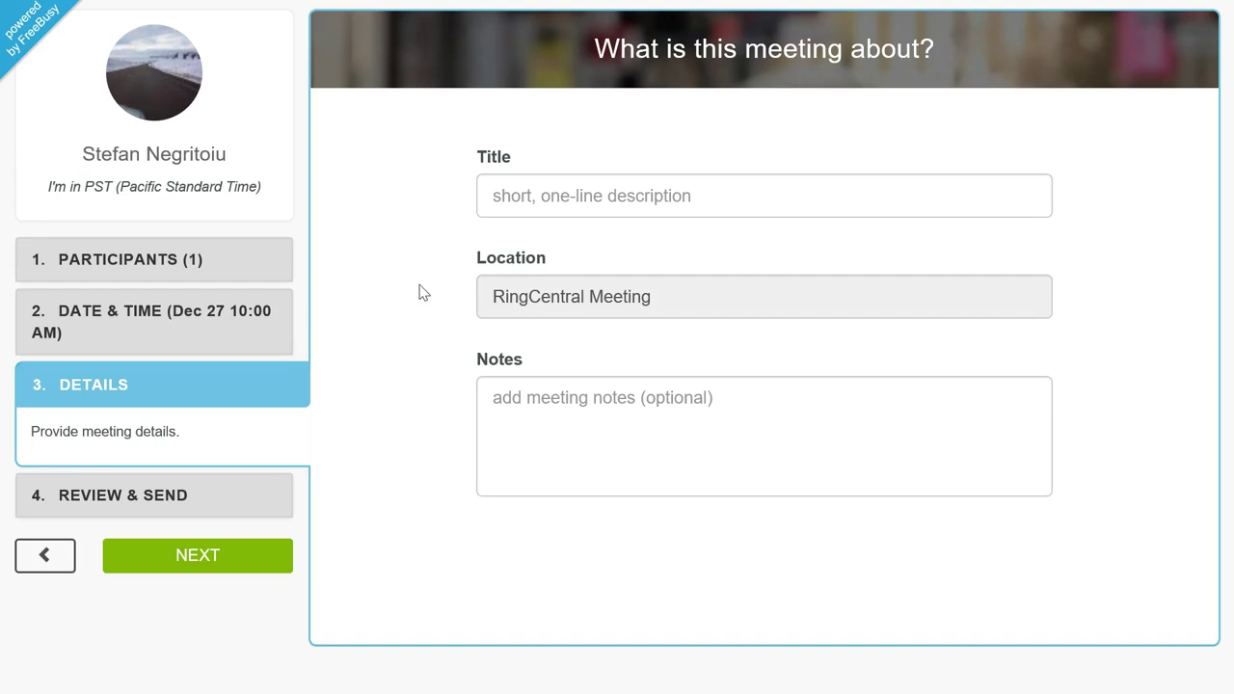
# Step: Add a second participant by entering the guest's name and e-mail address
pyautogui.click(266, 264)
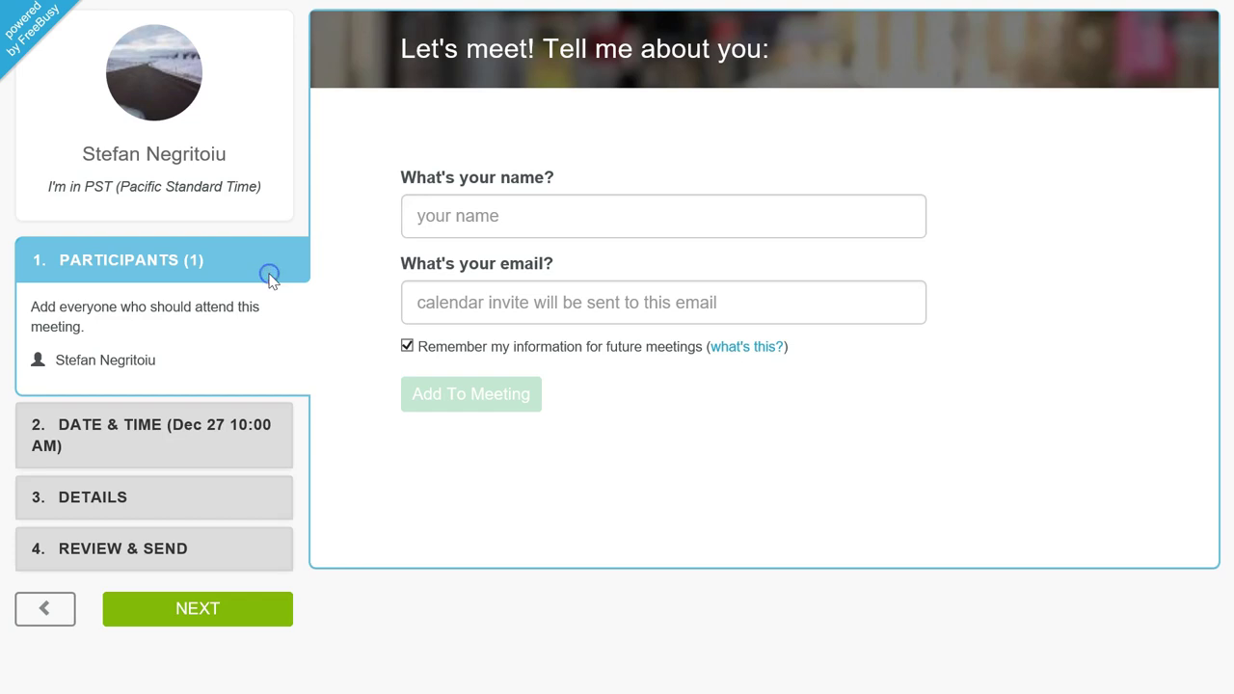
pyautogui.click(432, 215)
pyautogui.write('Jo')
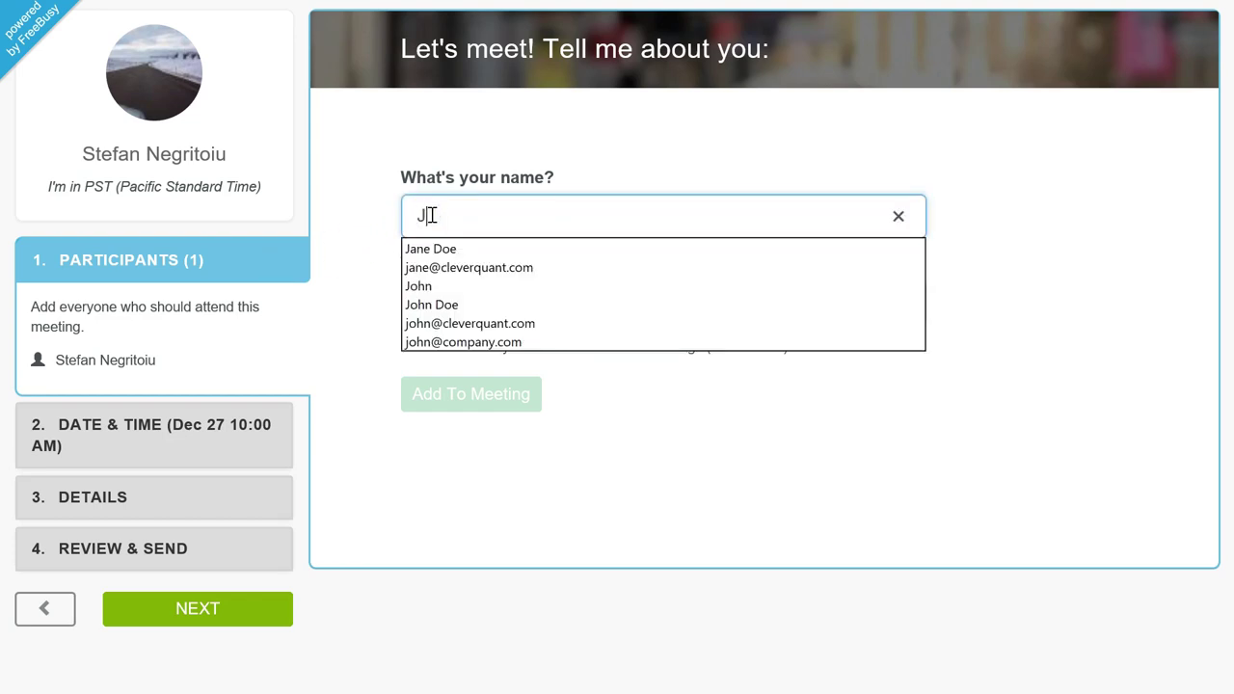
pyautogui.press('BackSpace')
pyautogui.press('BackSpace')
pyautogui.write('oe')
pyautogui.press('Tab')
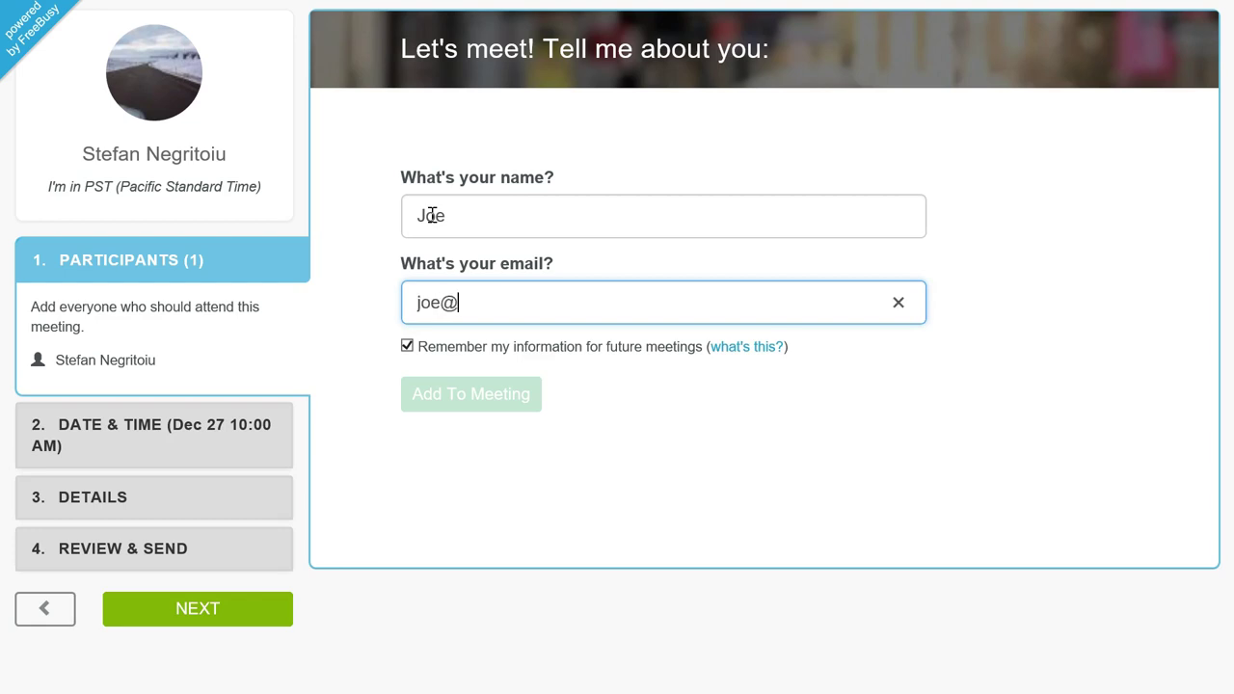
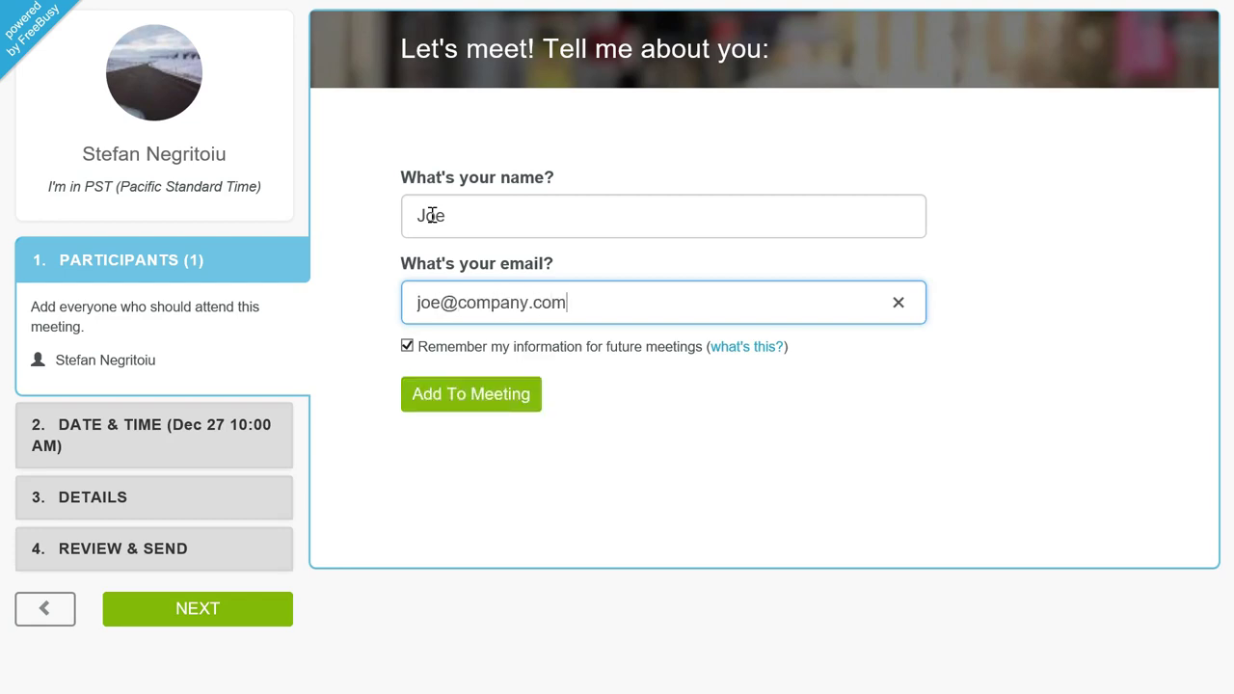
pyautogui.click(459, 403)
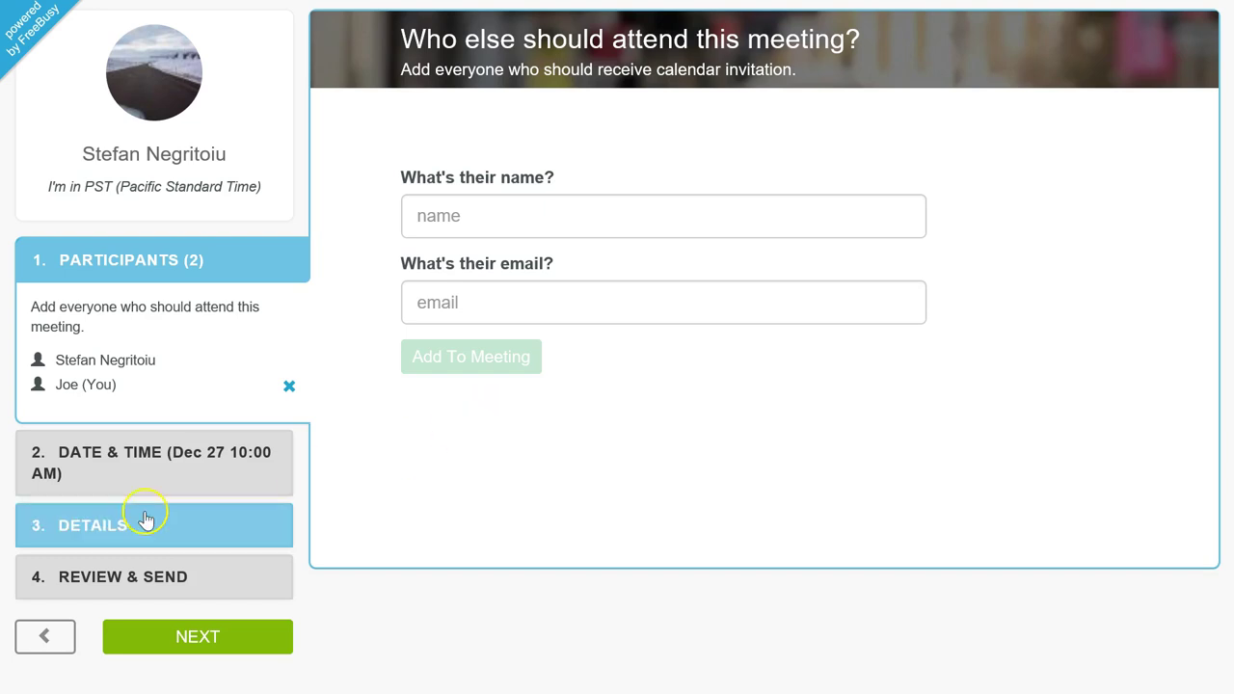
# Step: Title the meeting 'let's test this thing' with notes 'some notes', then review it
pyautogui.click(11, 521)
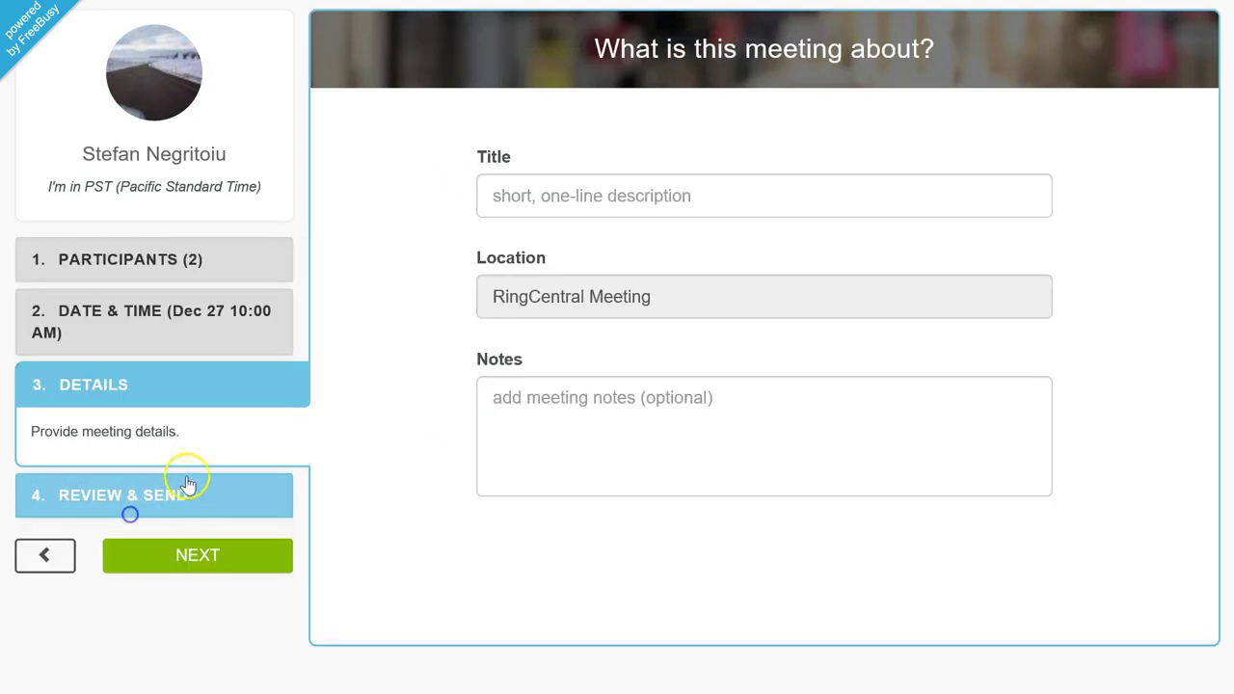
pyautogui.click(564, 200)
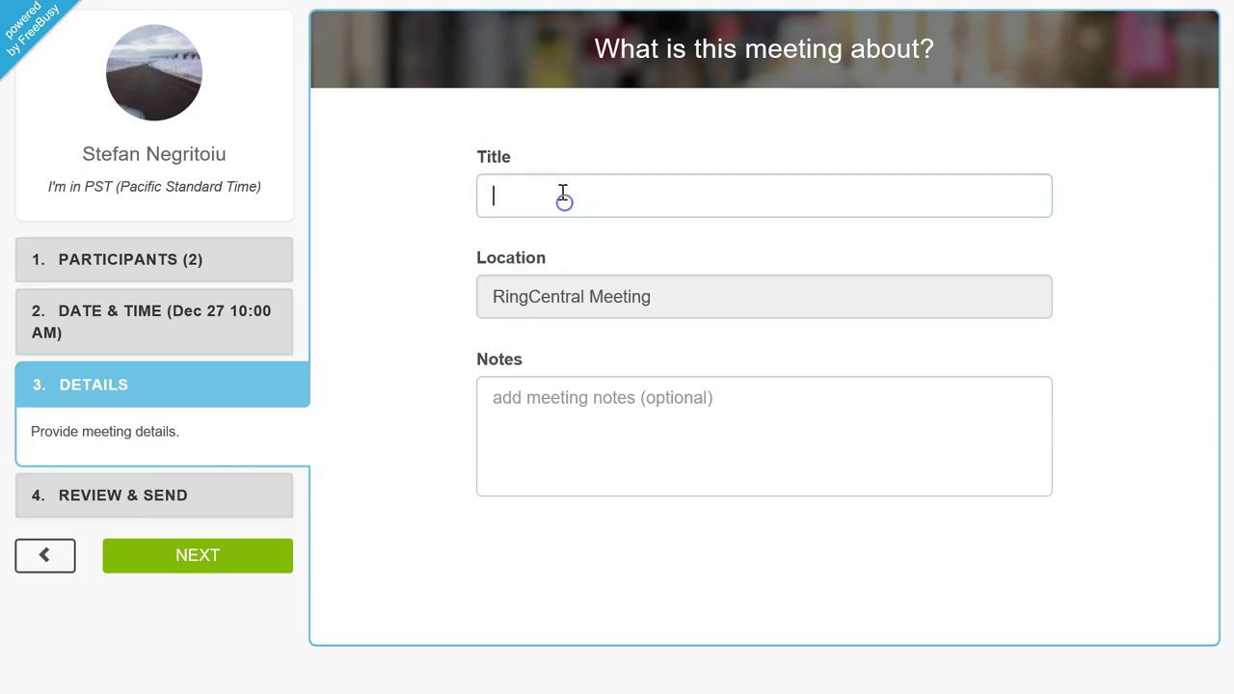
pyautogui.write("let'")
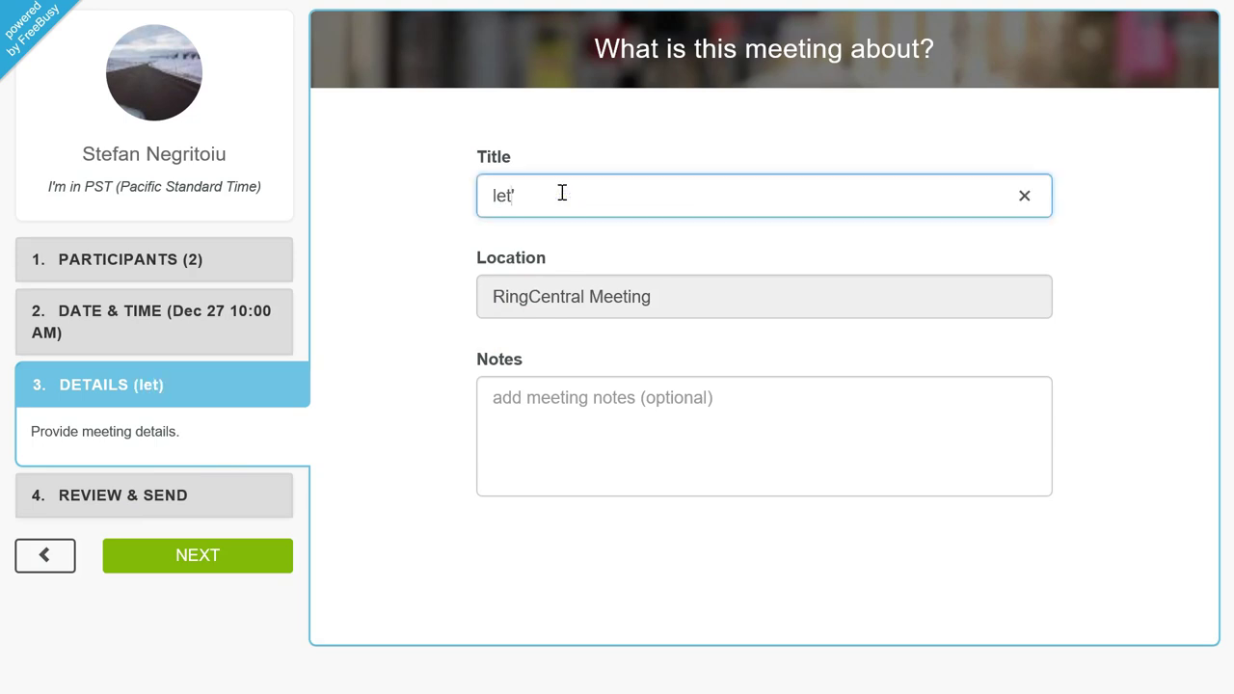
pyautogui.write('s test ting')
pyautogui.press('BackSpace')
pyautogui.press('BackSpace')
pyautogui.press('BackSpace')
pyautogui.write('his ')
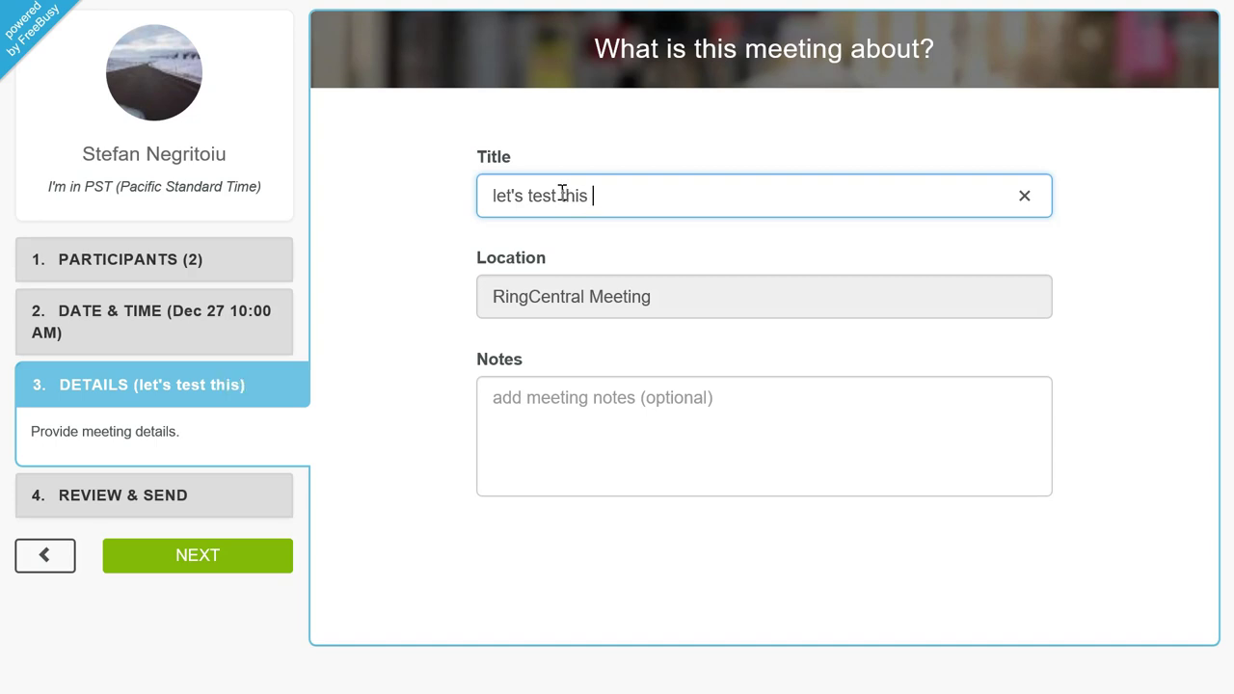
pyautogui.write('thing')
pyautogui.click(678, 425)
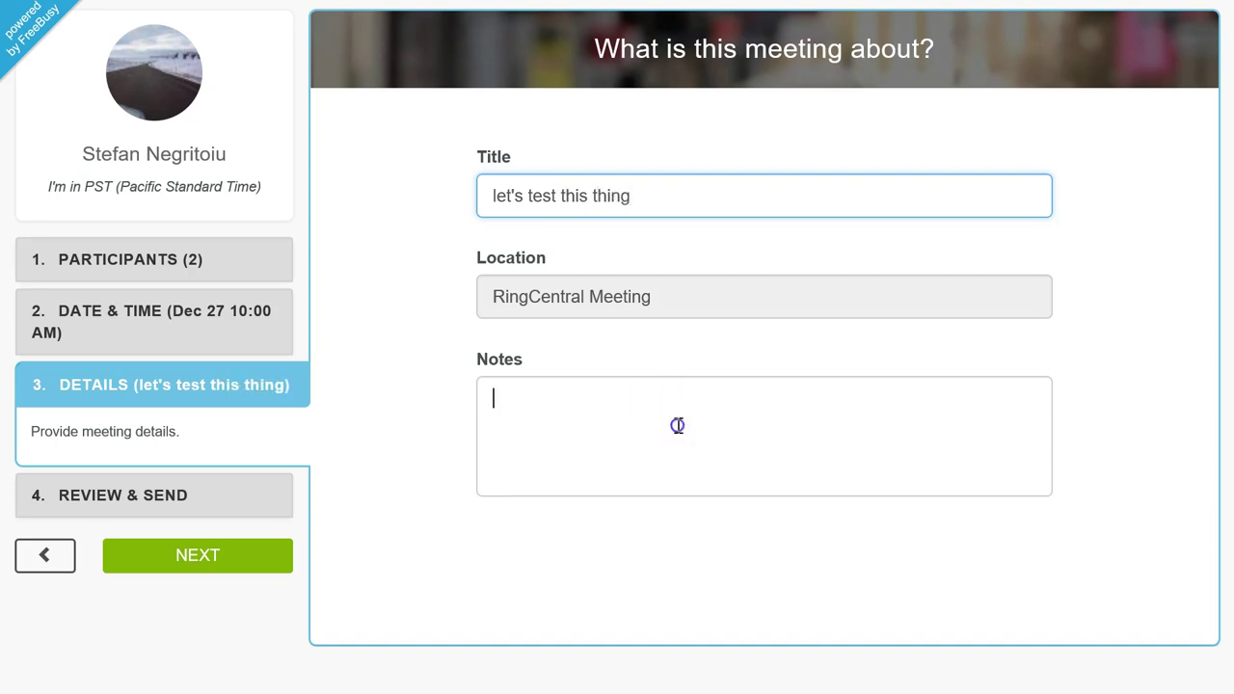
pyautogui.write('some notes')
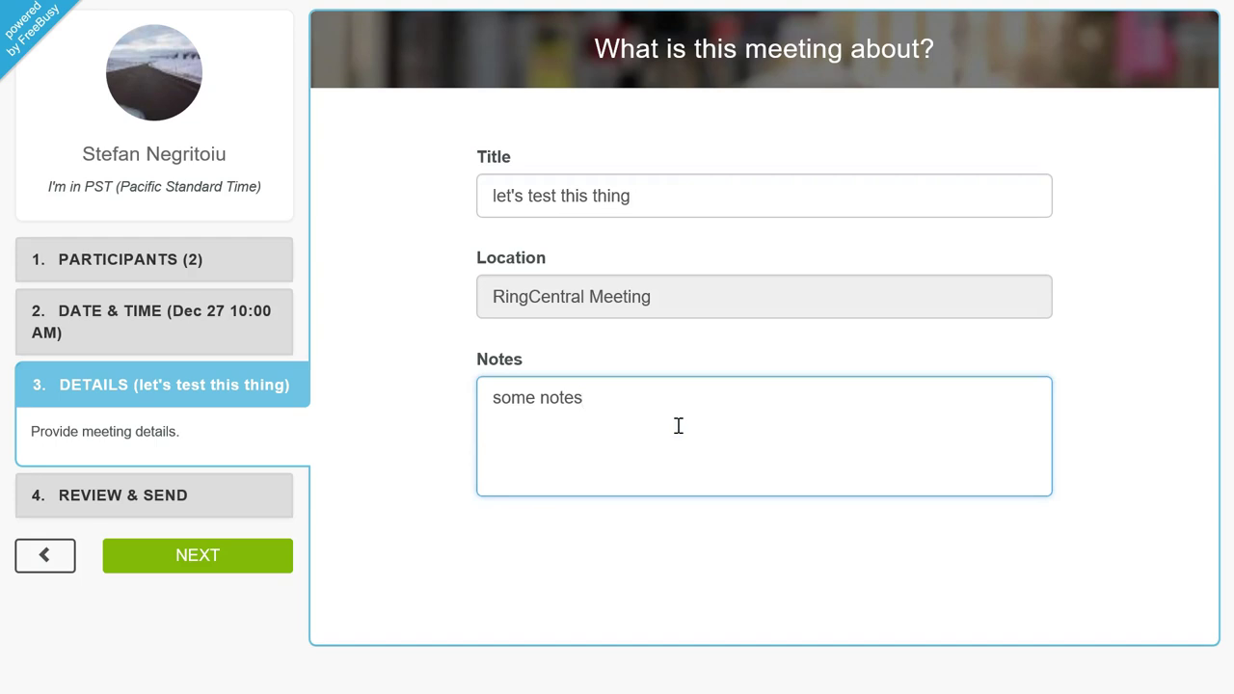
pyautogui.click(207, 491)
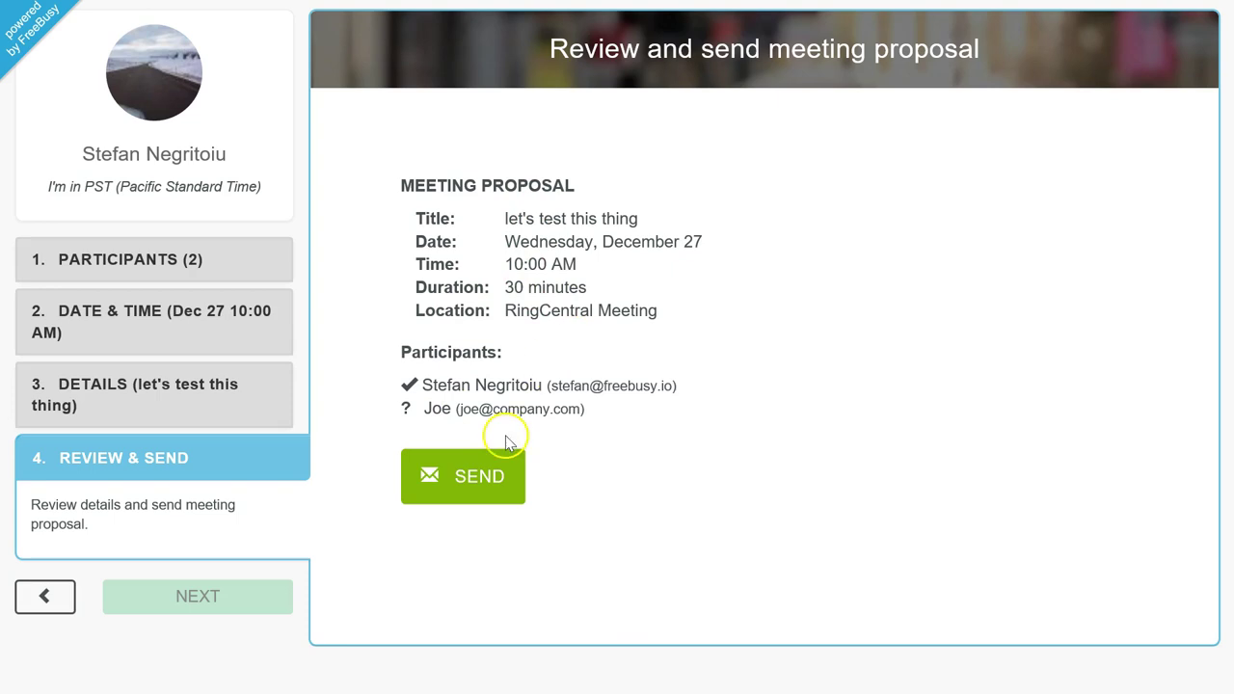
# Step: Send the meeting proposal from the review page
pyautogui.click(491, 475)
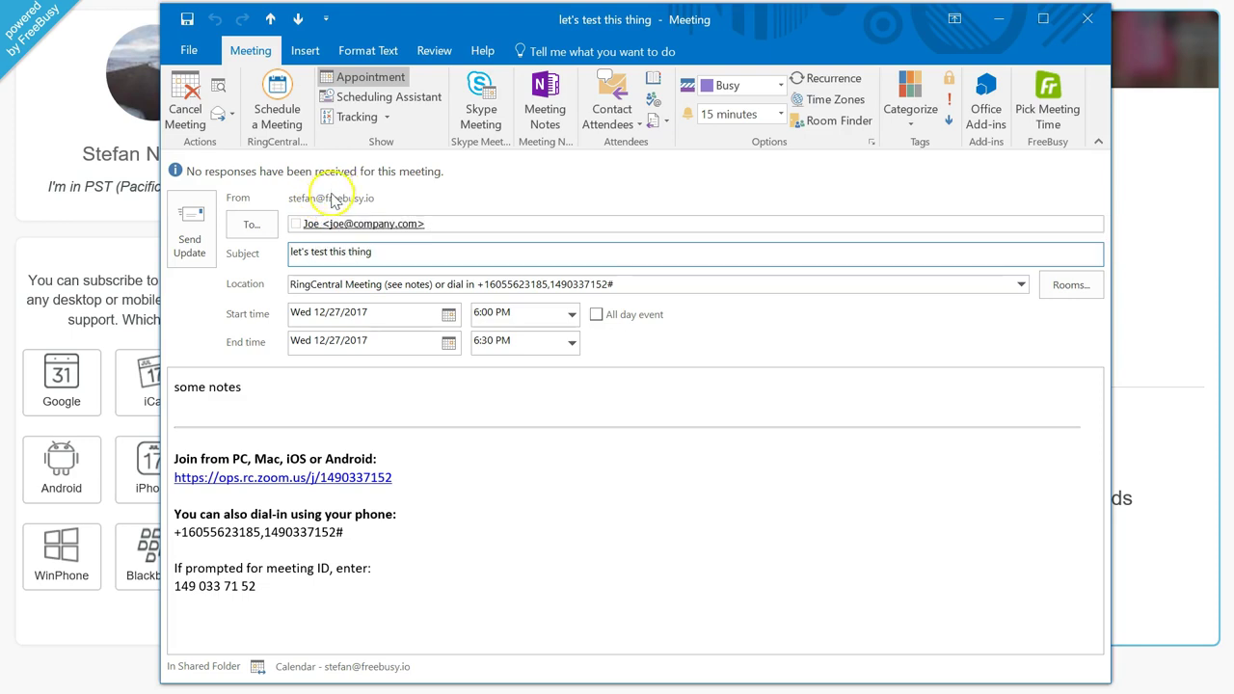
pyautogui.moveTo(443, 222)
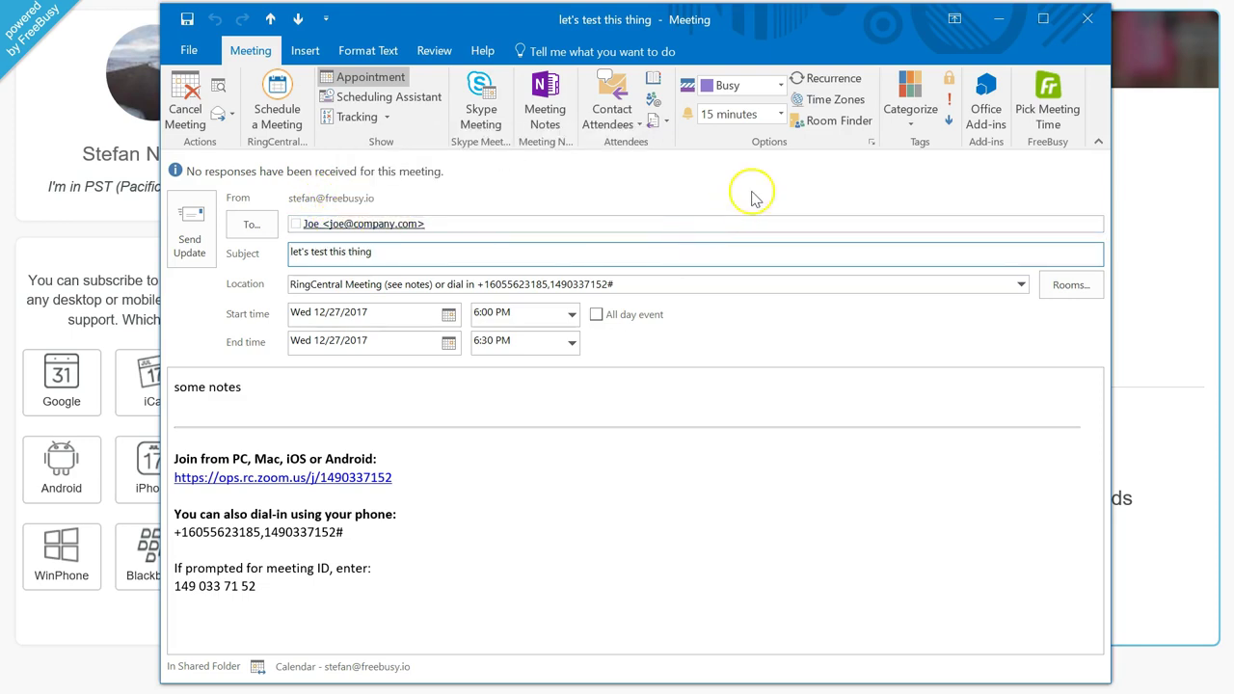
pyautogui.click(310, 257)
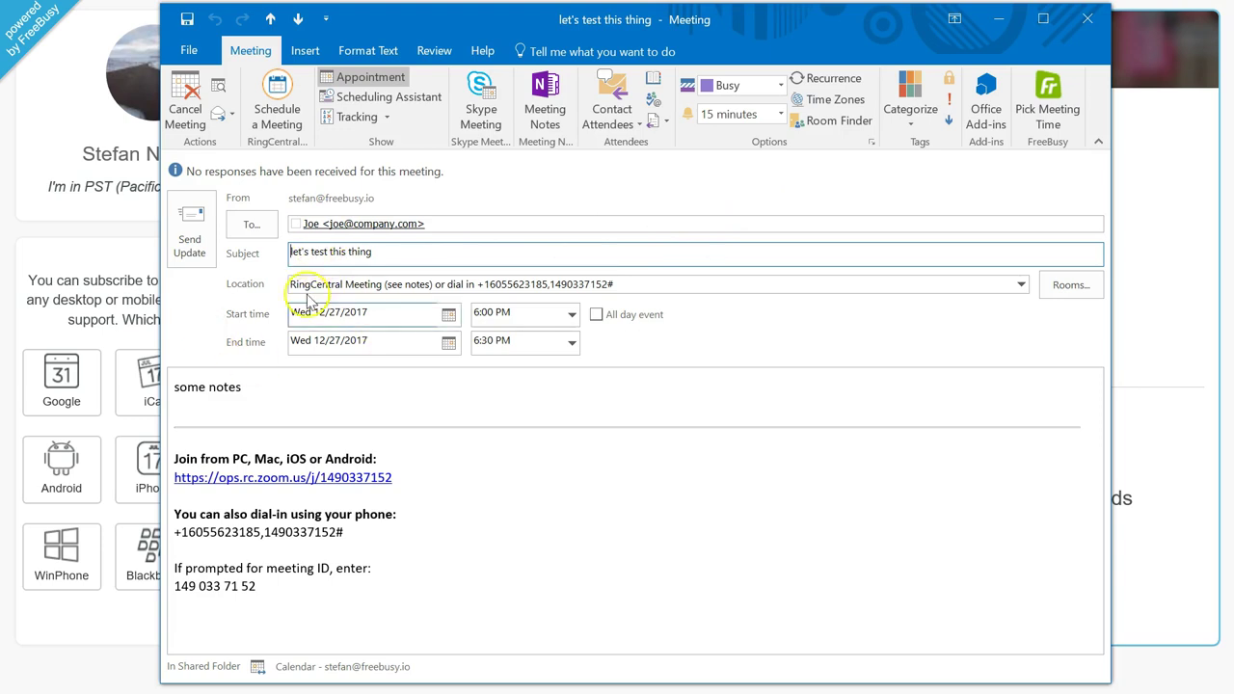
pyautogui.click(355, 369)
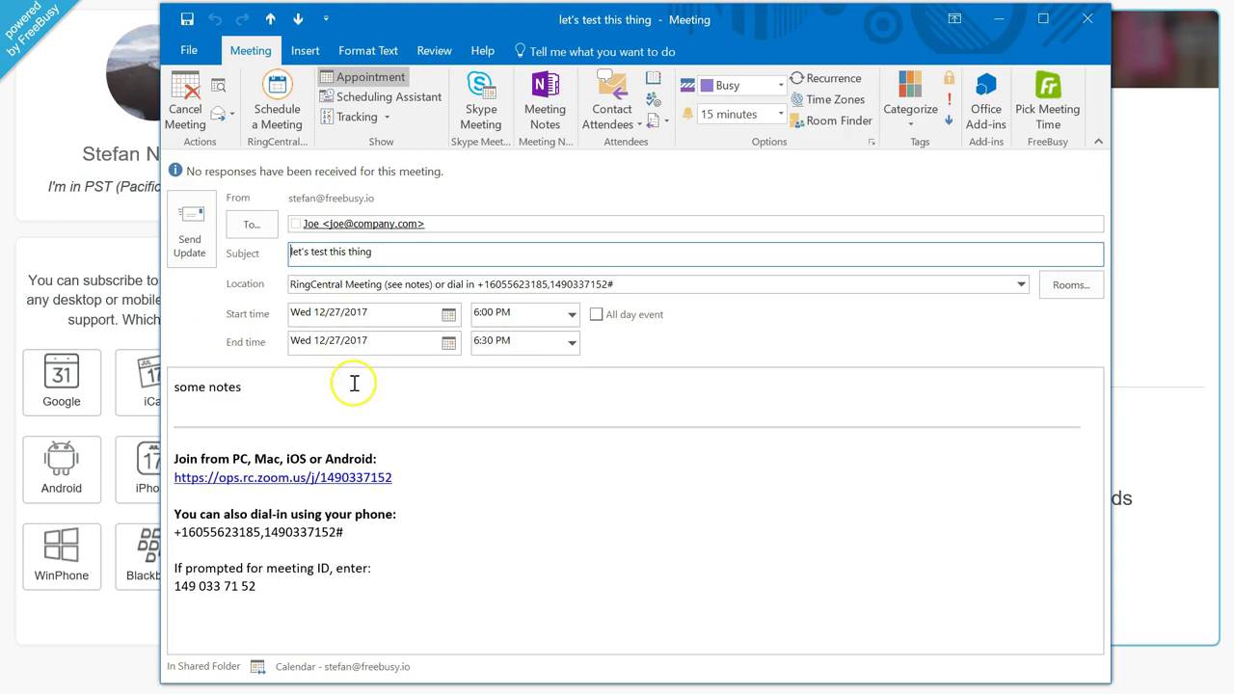